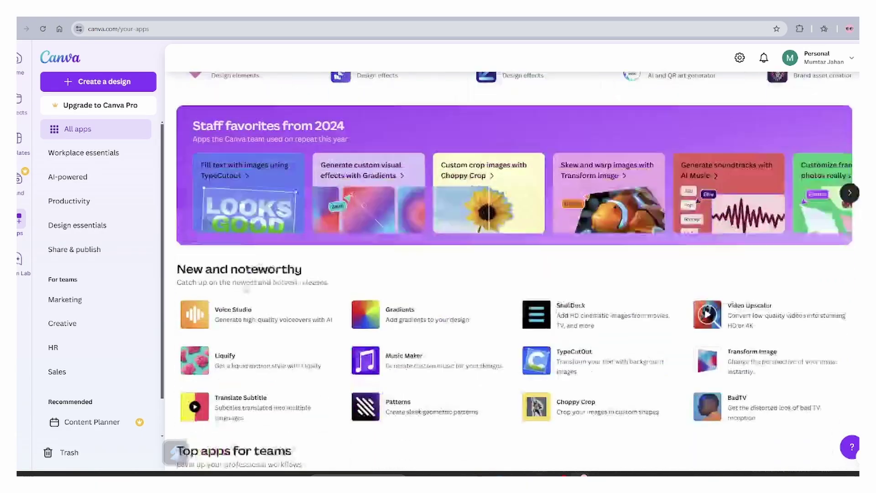
scroll(244, 289, "down", 1)
scroll(244, 289, "down", 2)
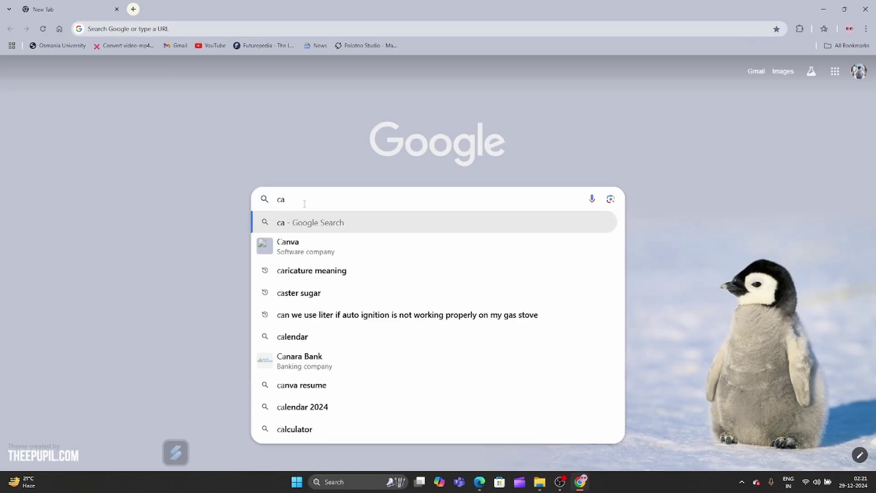
type("nva.com")
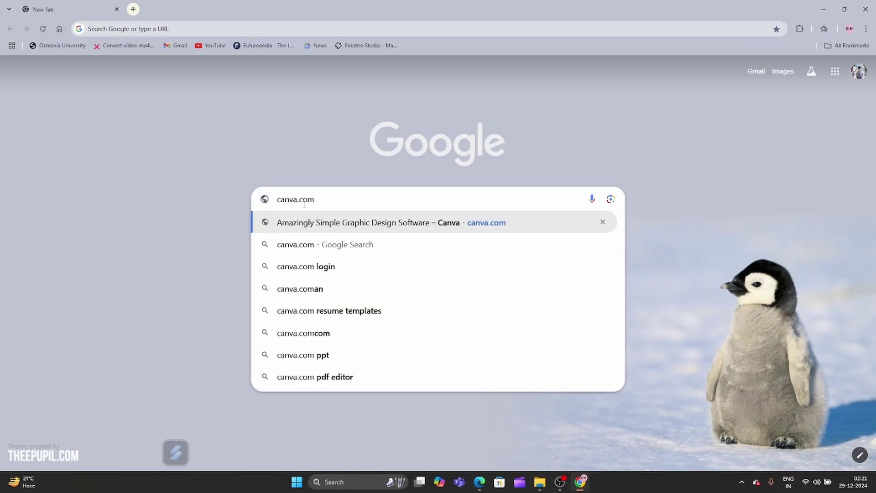
Load canva.com in a new browser tab
key("Return")
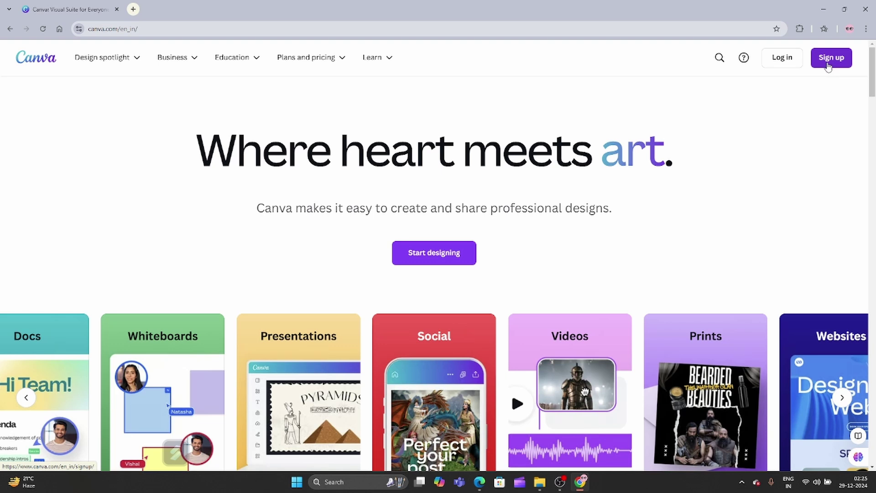
Sign in to Canva with another account using a pasted email address, requesting the login code
left_click(828, 62)
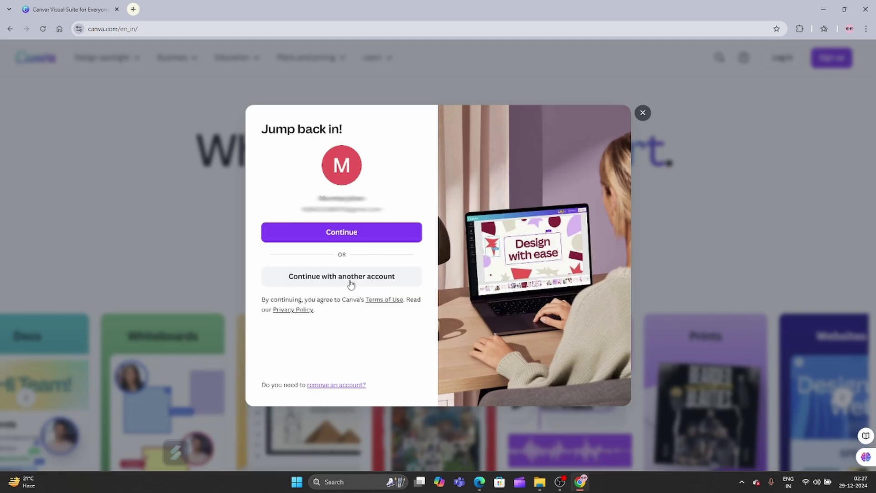
left_click(350, 277)
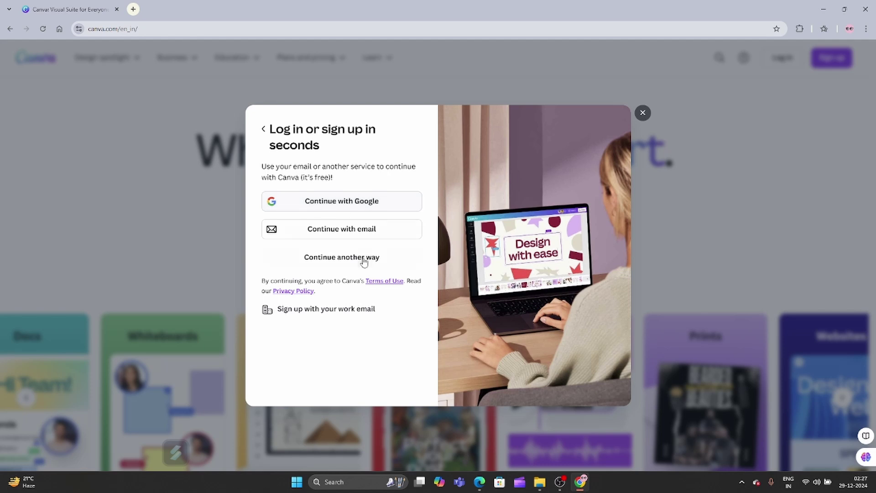
left_click(349, 230)
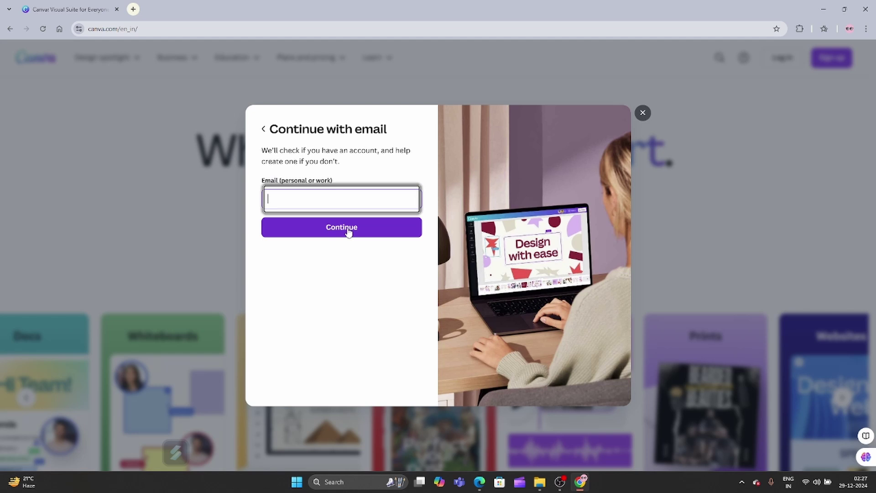
key("ctrl+v")
left_click(356, 231)
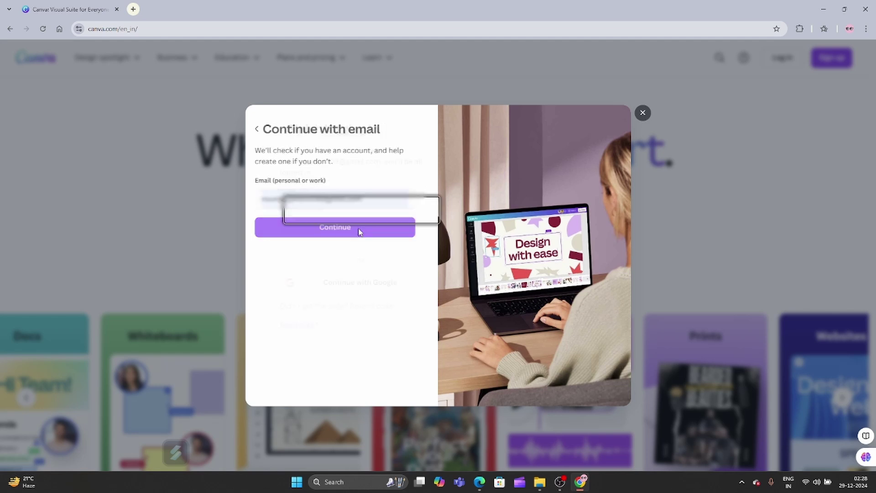
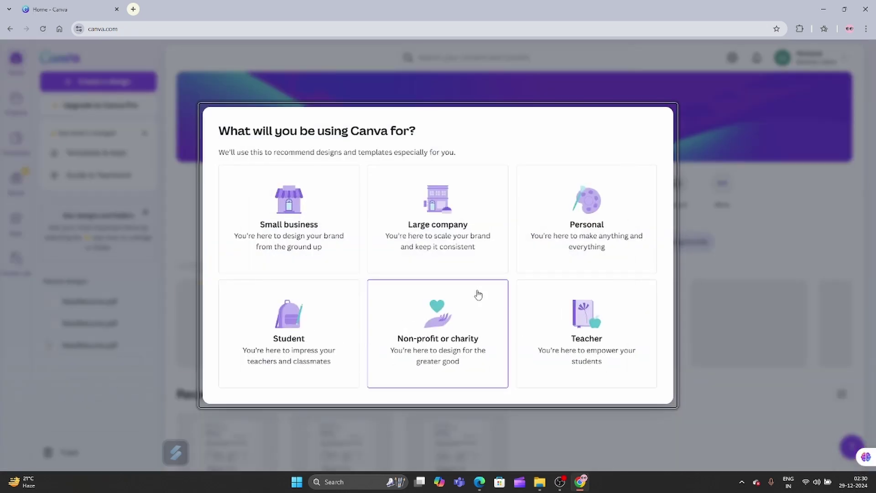
Answer the usage survey and choose Maybe Later on the Canva Pro offer
left_click(478, 294)
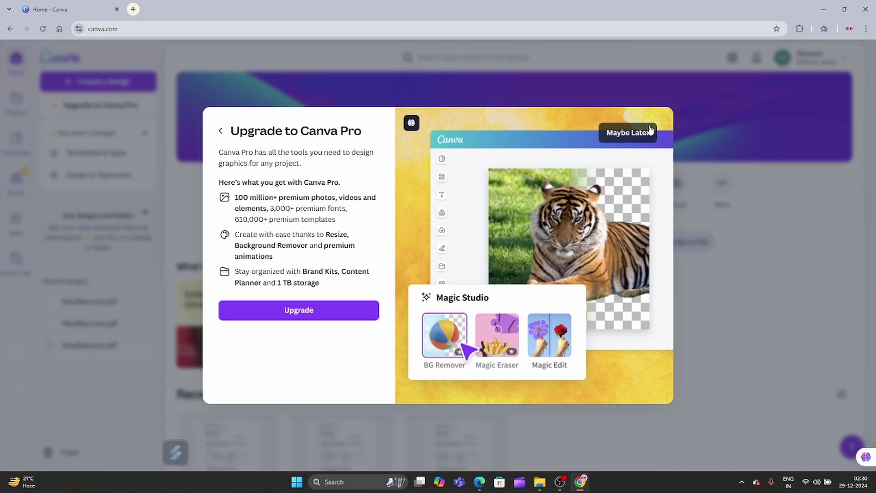
left_click(650, 127)
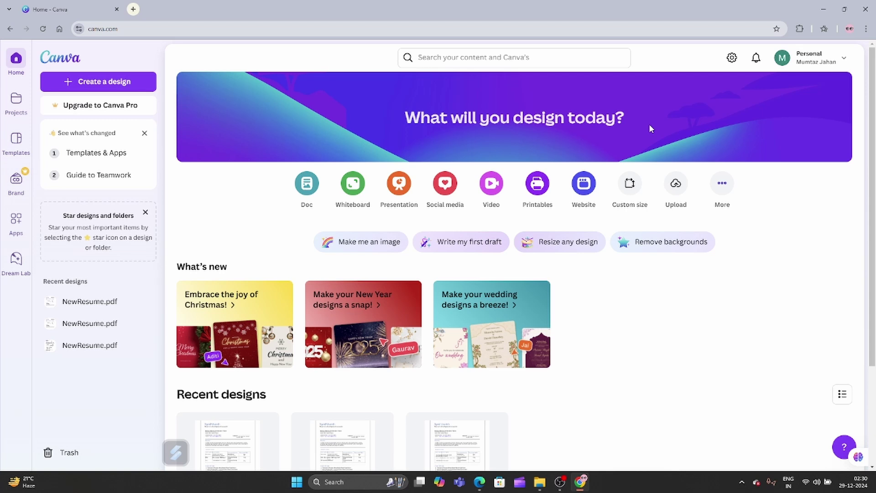
Browse the Apps page collections and start a search in the apps catalogue
left_click(16, 223)
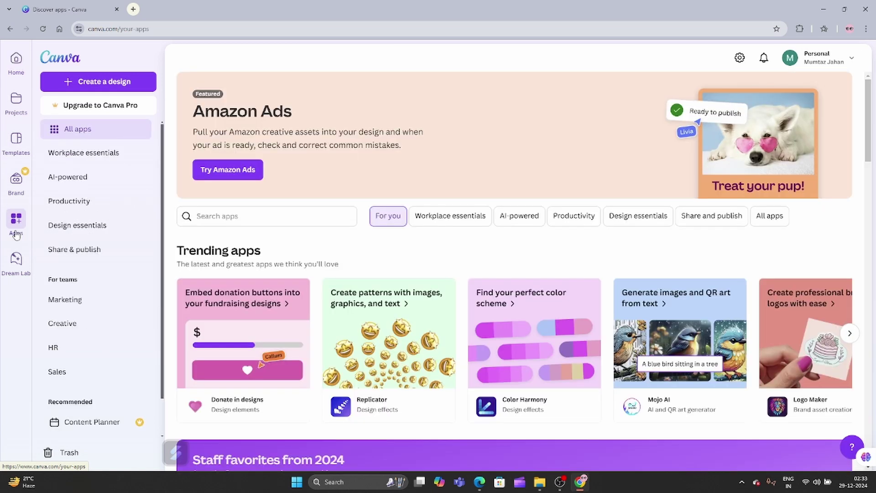
scroll(245, 289, "down", 5)
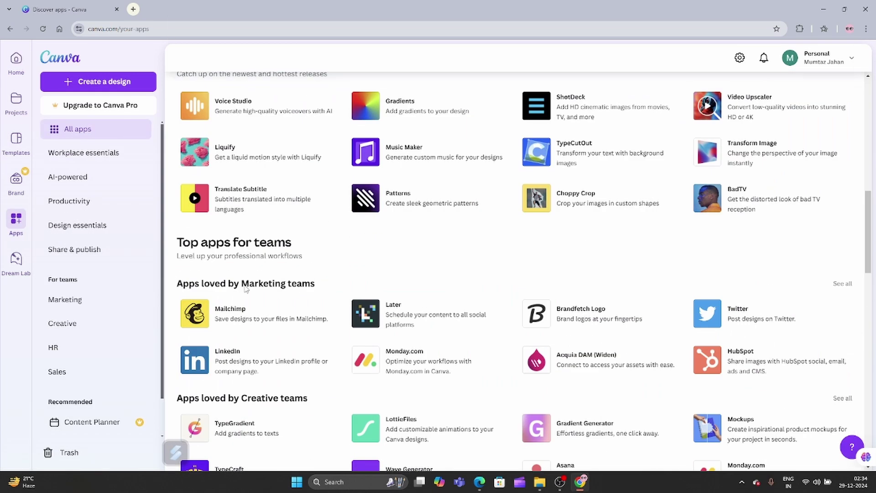
scroll(305, 341, "down", 2)
scroll(365, 339, "down", 2)
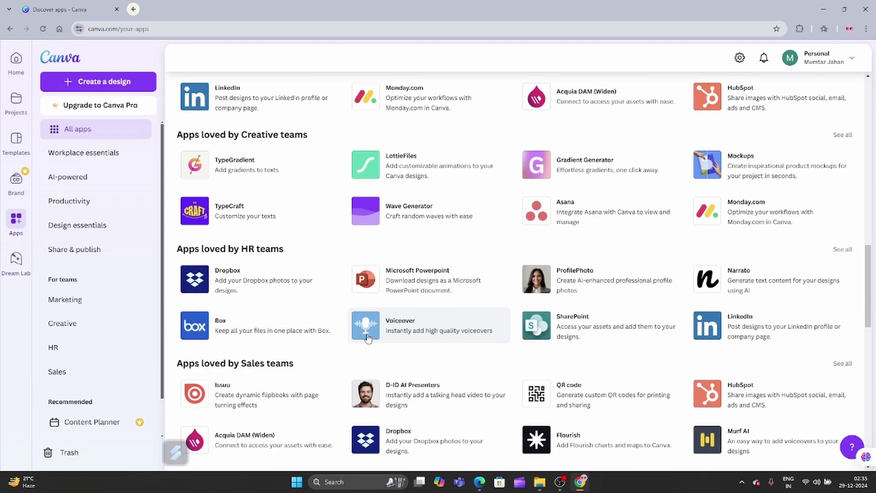
scroll(365, 337, "up", 4)
scroll(366, 319, "down", 6)
scroll(387, 292, "down", 3)
scroll(357, 261, "up", 15)
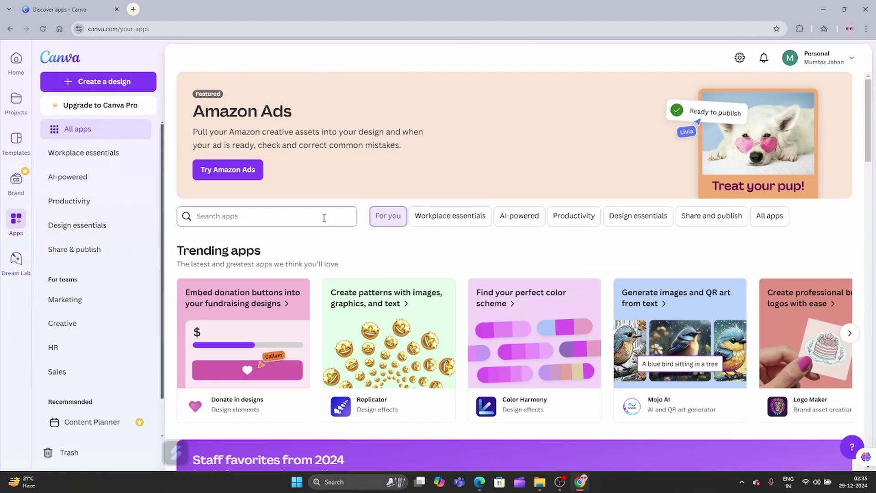
left_click(293, 96)
type("photo")
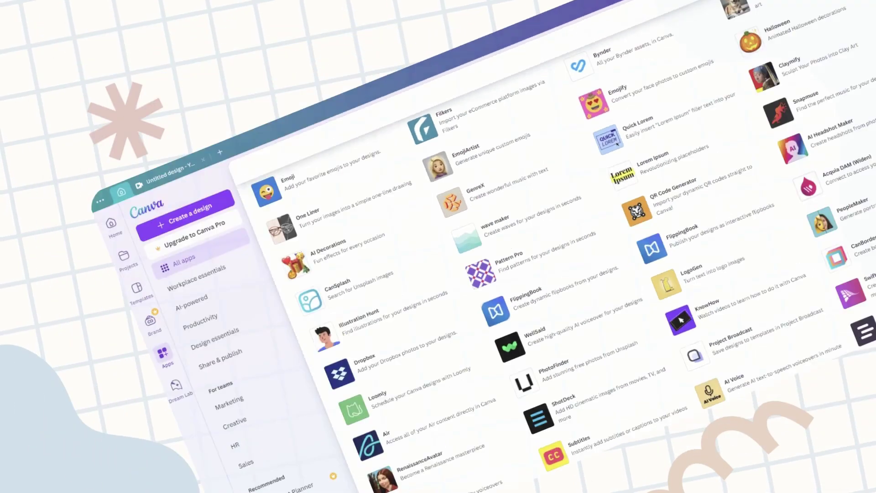
scroll(442, 288, "down", 3)
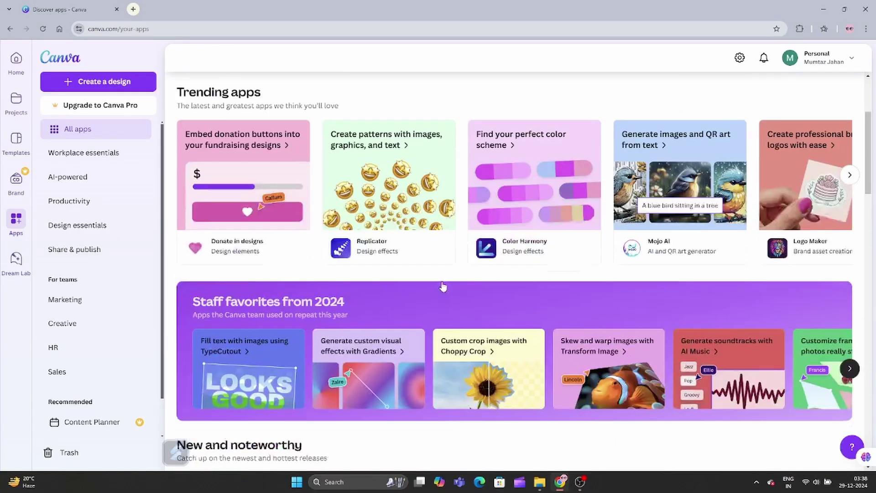
scroll(471, 313, "down", 2)
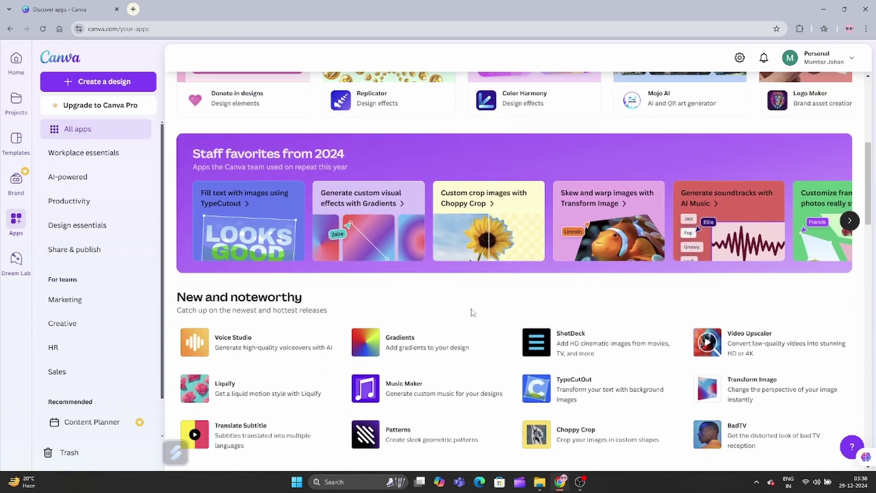
scroll(471, 312, "up", 3)
scroll(471, 312, "up", 2)
Find the Cartoon Filter app and start a new design with it
left_click(317, 130)
type("ca")
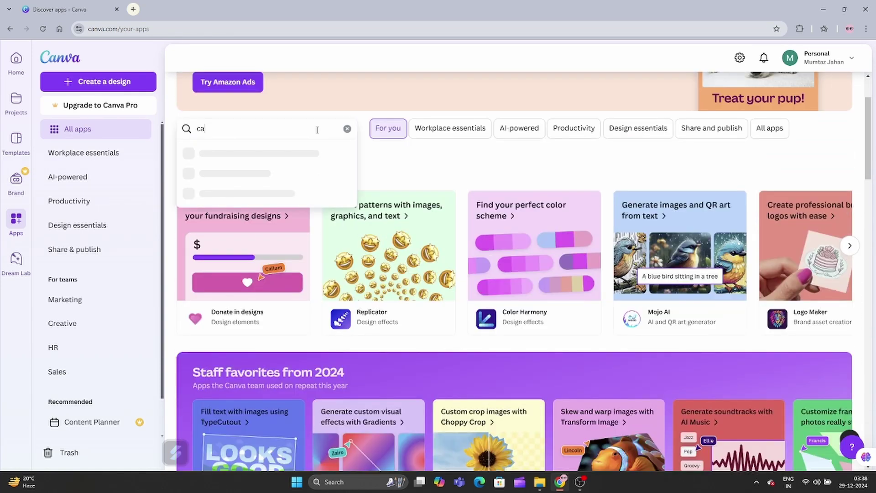
type("rtoon")
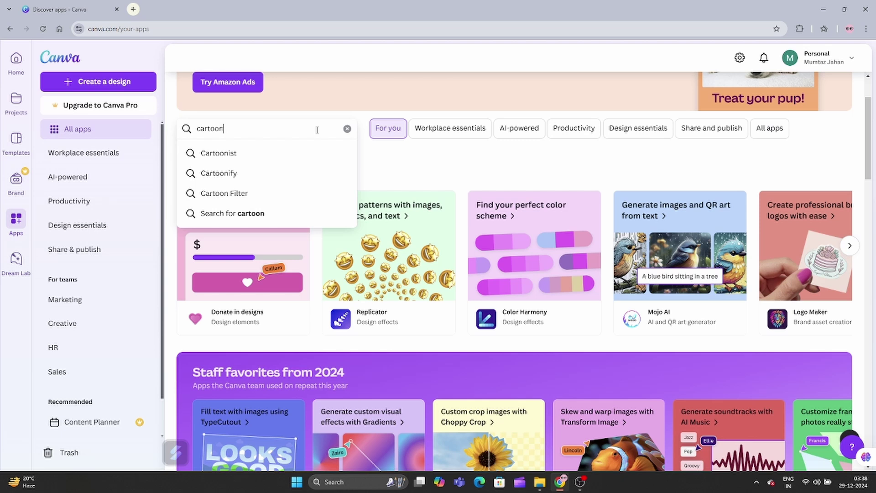
left_click(312, 193)
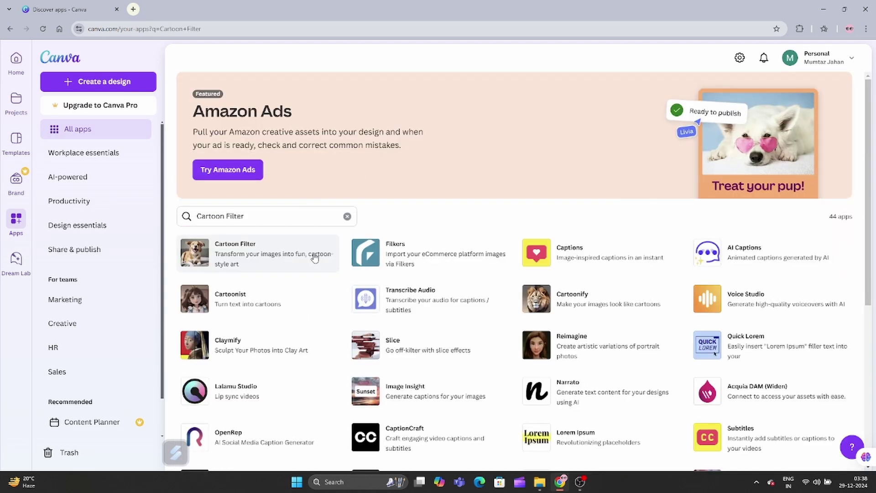
left_click(314, 257)
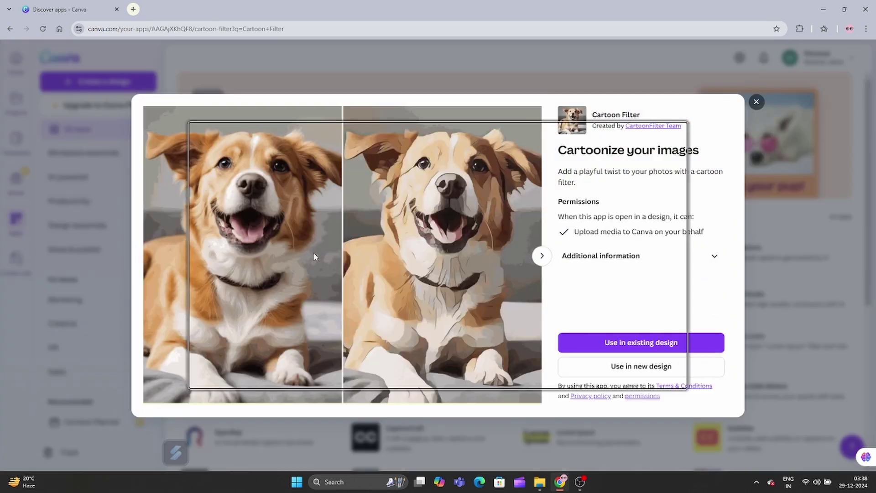
left_click(641, 370)
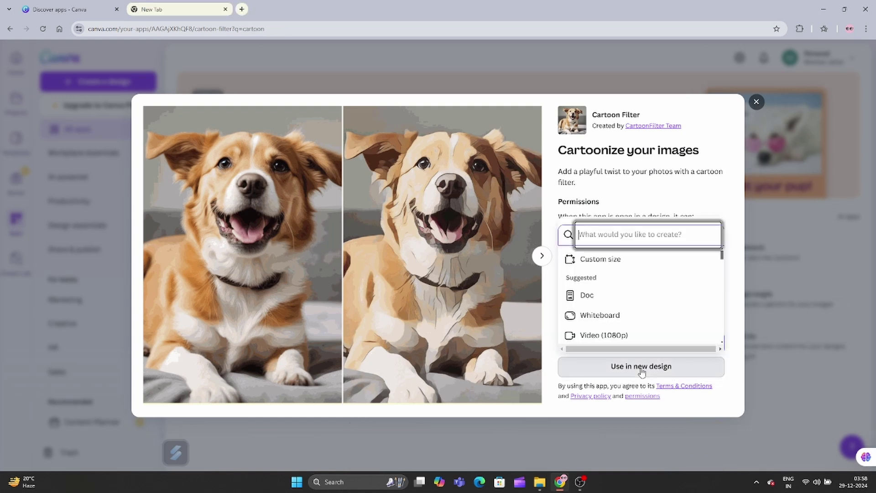
scroll(607, 327, "down", 2)
scroll(630, 323, "down", 1)
scroll(631, 325, "up", 2)
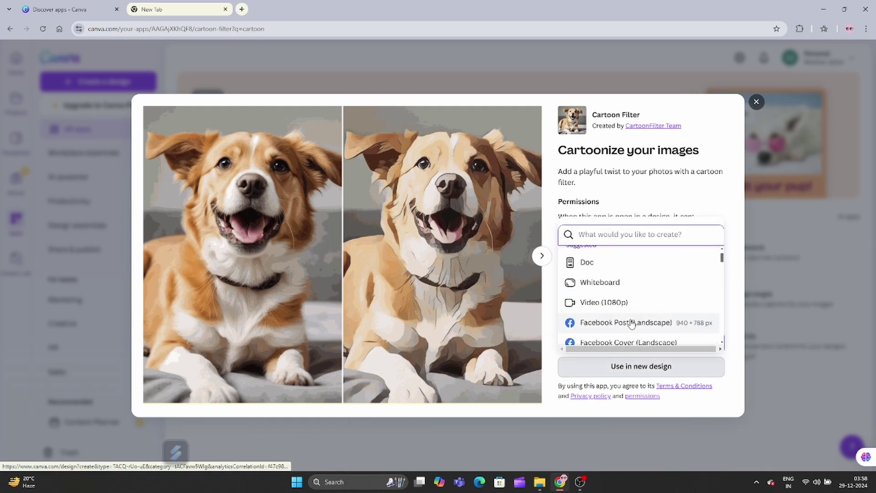
scroll(629, 322, "down", 2)
scroll(629, 325, "down", 1)
scroll(630, 324, "up", 1)
scroll(619, 299, "up", 1)
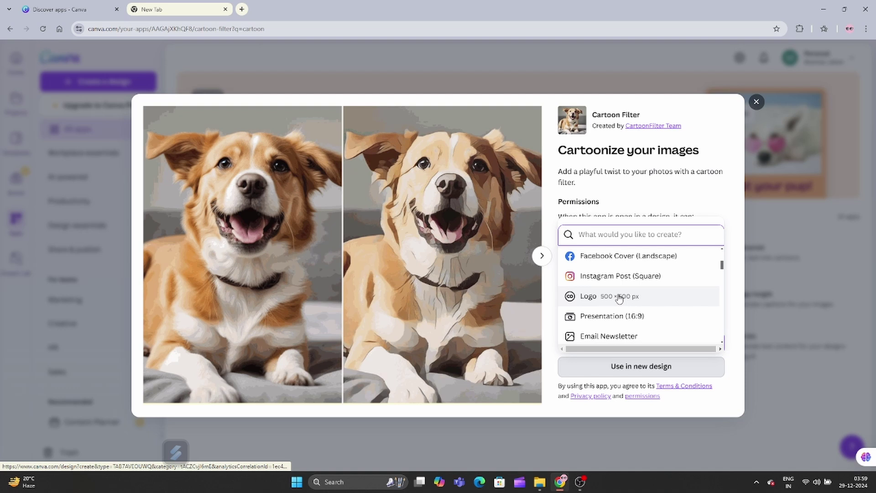
In a new logo design, cartoonize an uploaded desk photo and set it as background
left_click(619, 299)
left_click(165, 143)
left_click(139, 134)
left_click(272, 202)
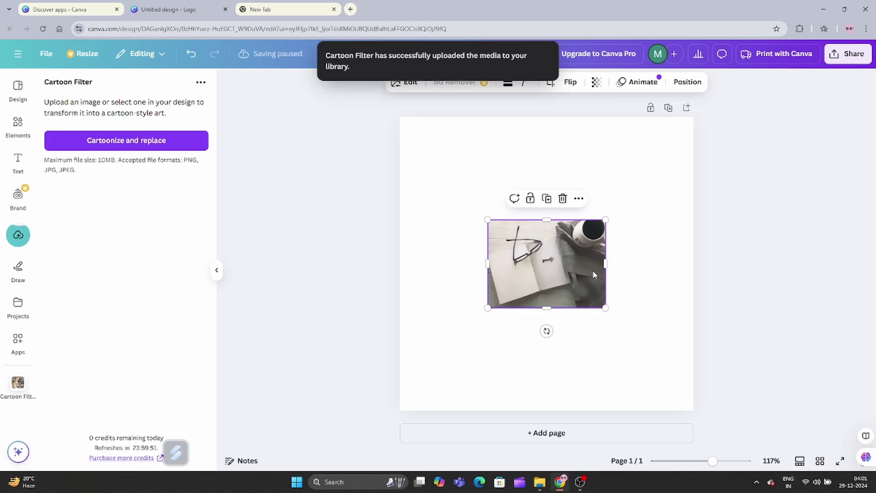
right_click(587, 273)
left_click(623, 413)
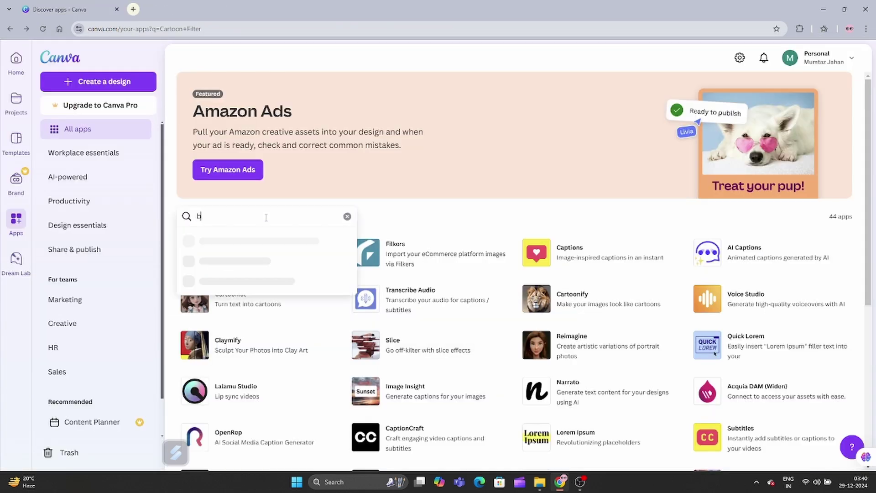
type("brandfetch")
Open Brandfetch Logo in a logo design and add the red YouTube logo
left_click(251, 245)
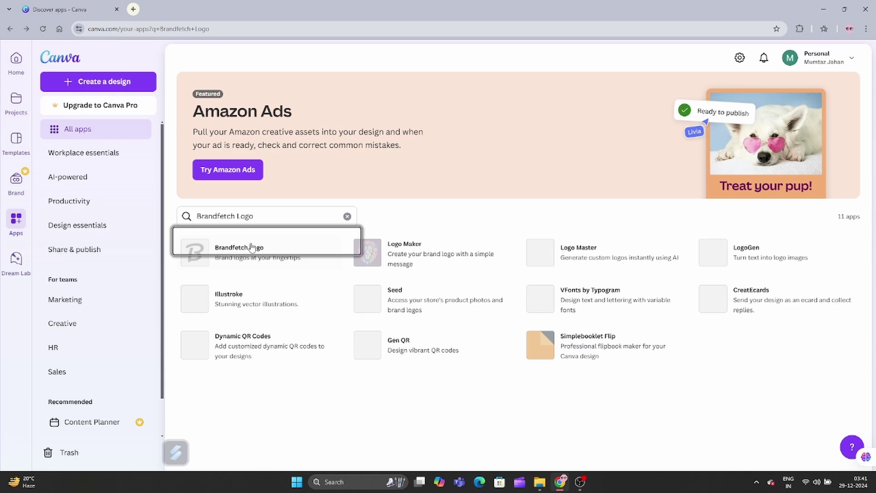
left_click(260, 259)
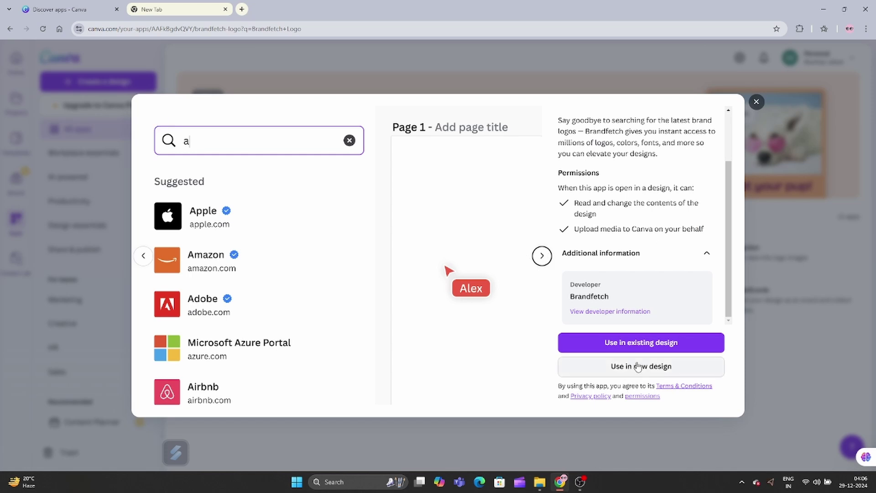
left_click(641, 342)
left_click(589, 191)
type("out")
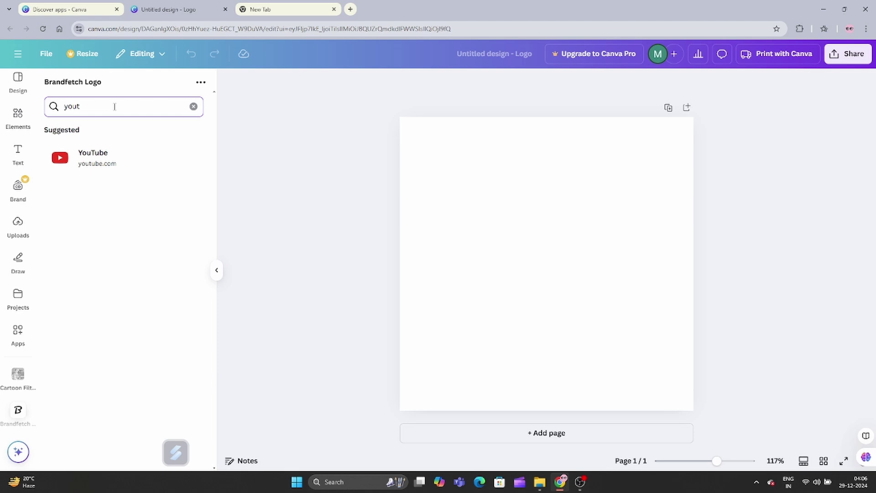
left_click(89, 156)
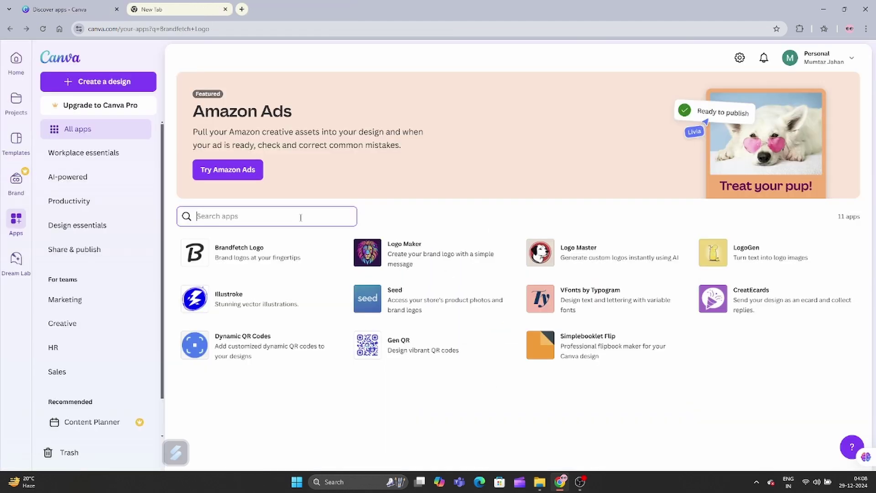
type("speed")
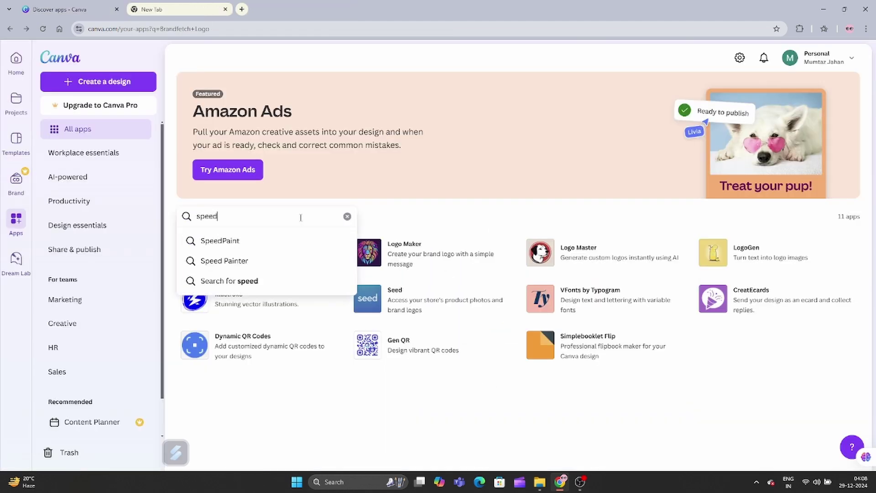
Convert a photo from Downloads into a Speed Painter video and add it to the design
left_click(289, 245)
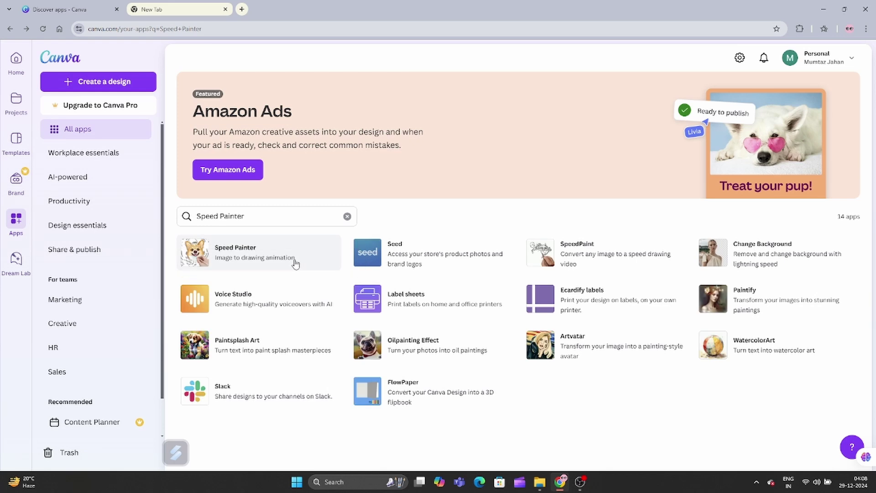
left_click(291, 268)
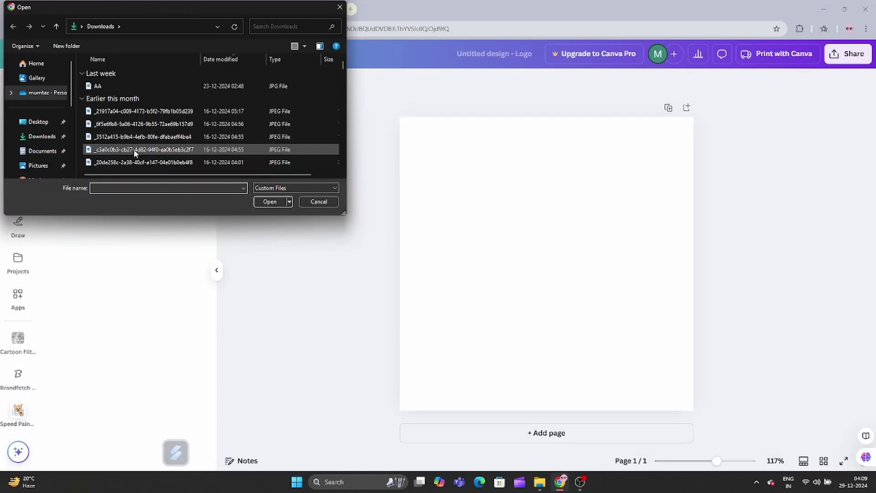
double_click(134, 167)
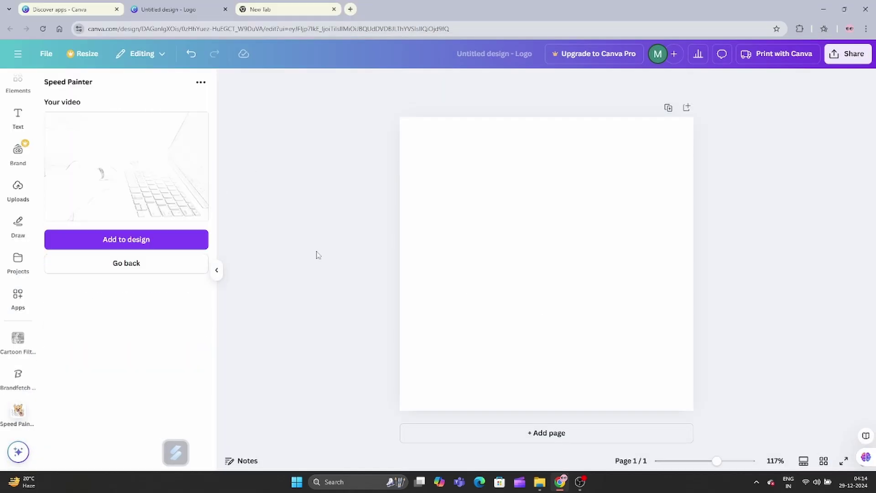
left_click(128, 241)
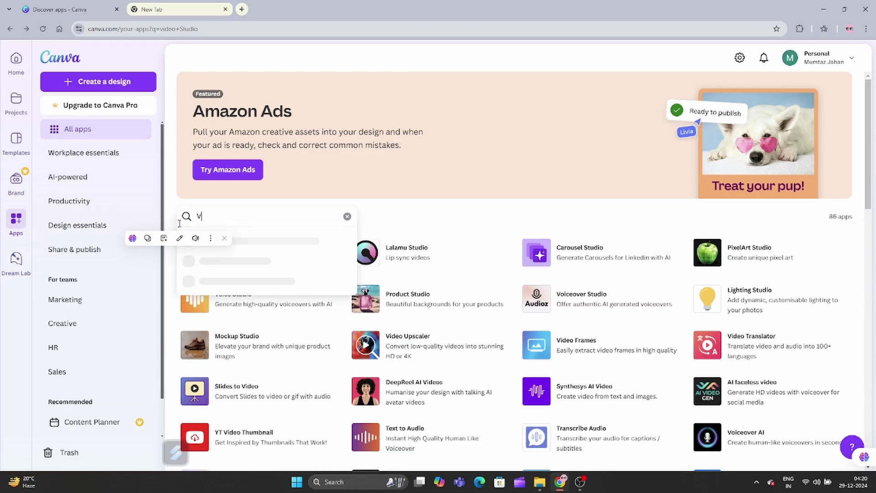
type("oice St")
Generate an Ava Multilingual welcome voiceover in the untitled design, then present full screen
left_click(219, 239)
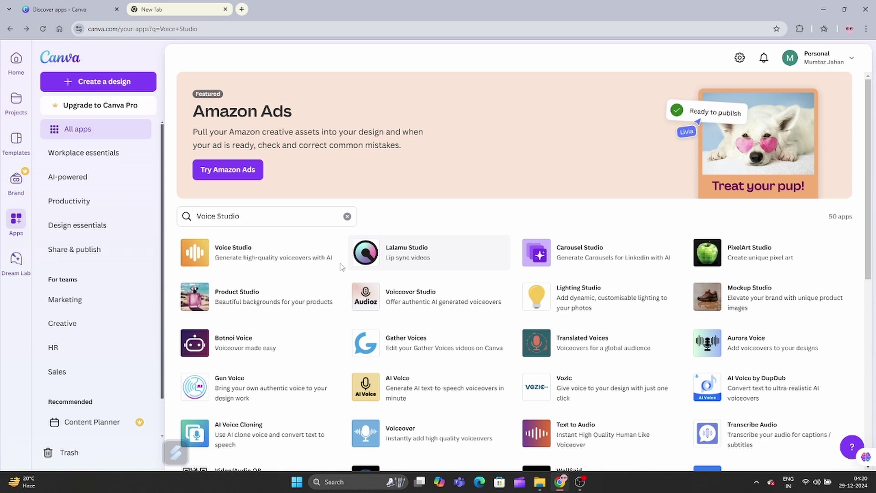
left_click(230, 255)
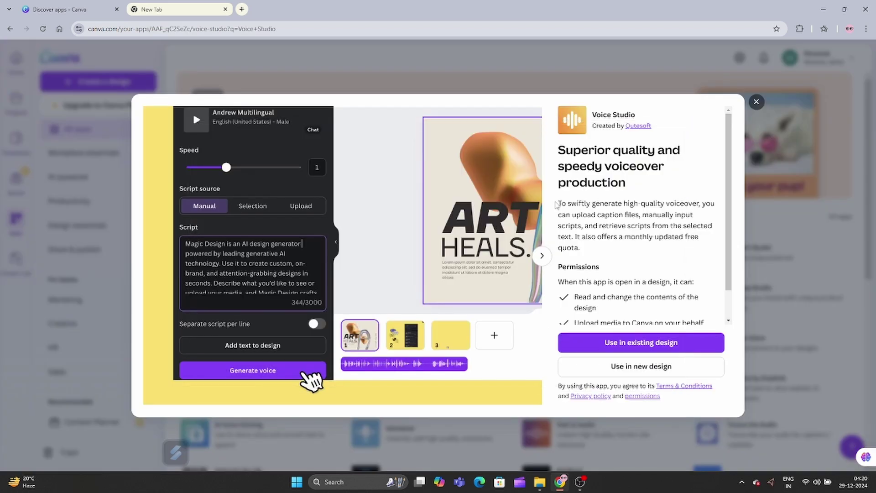
left_click(642, 342)
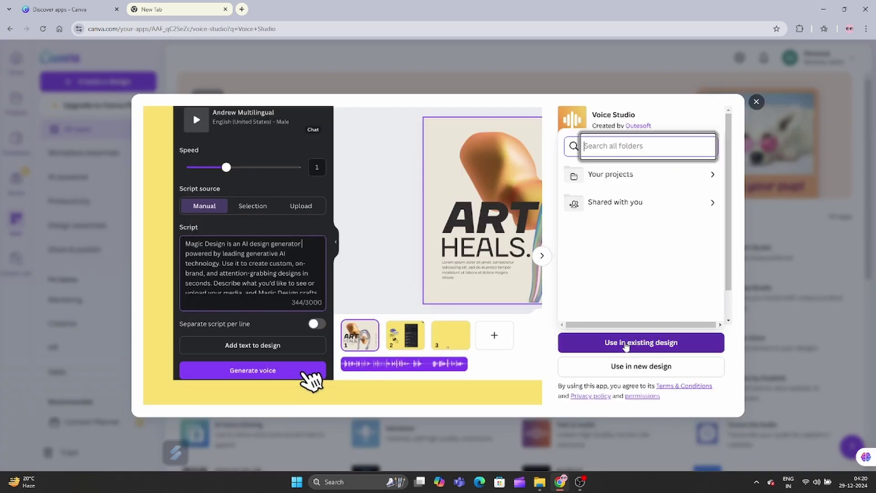
left_click(602, 171)
left_click(617, 196)
type("guyz")
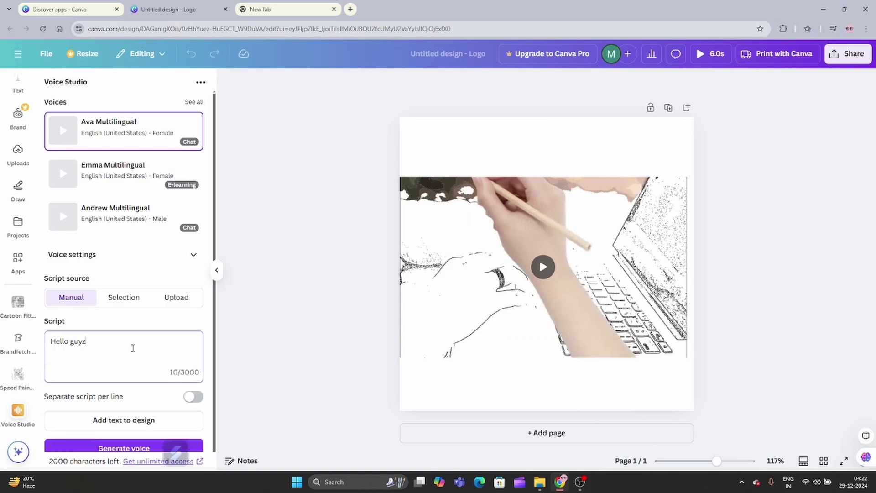
type(" are you all enjoying my video , If")
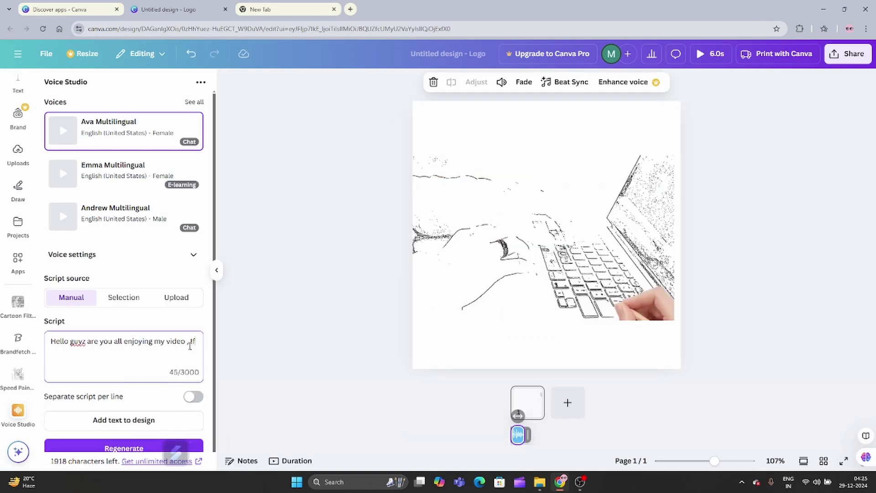
type(" yo")
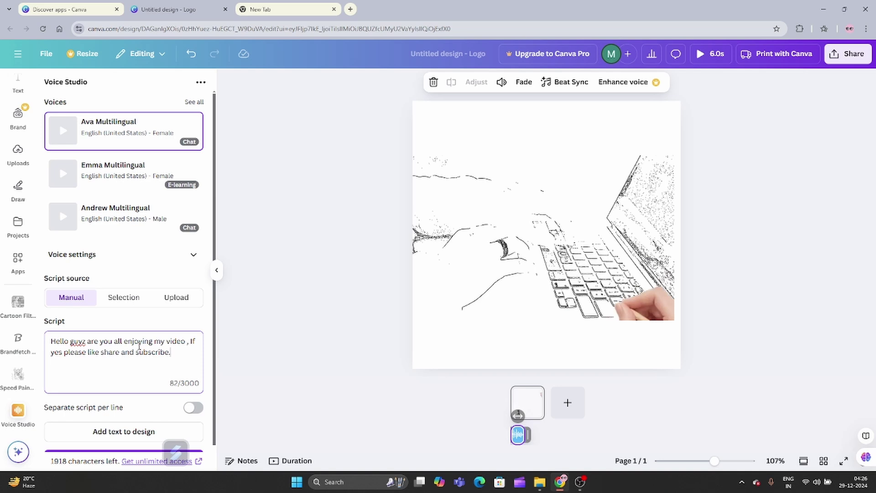
scroll(124, 383, "down", 1)
left_click(134, 439)
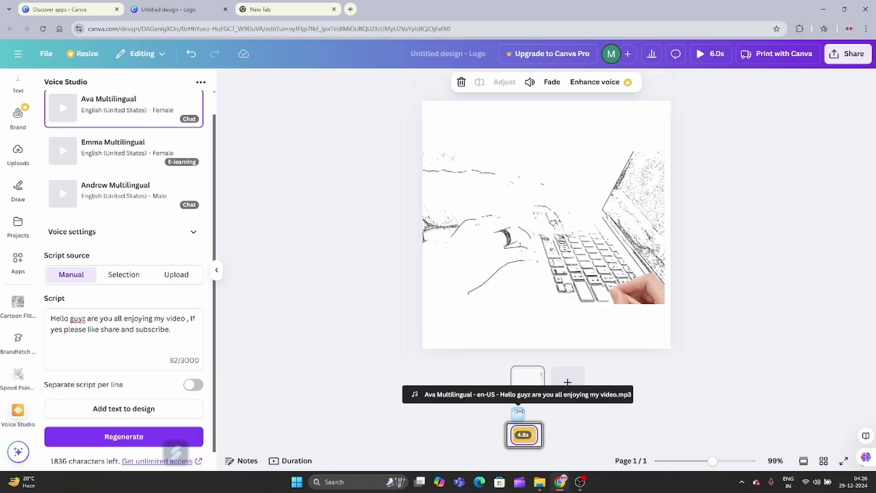
left_click(844, 461)
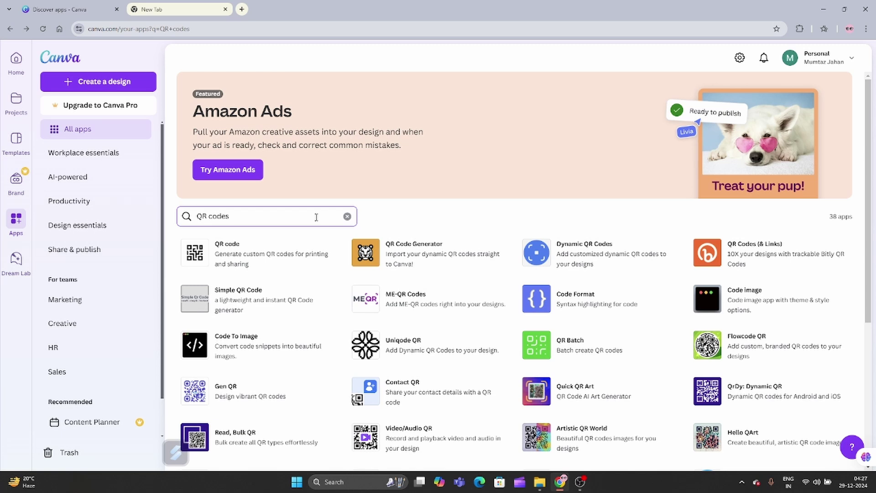
Preview the QR code app and open it in the untitled design
left_click(205, 251)
left_click(143, 255)
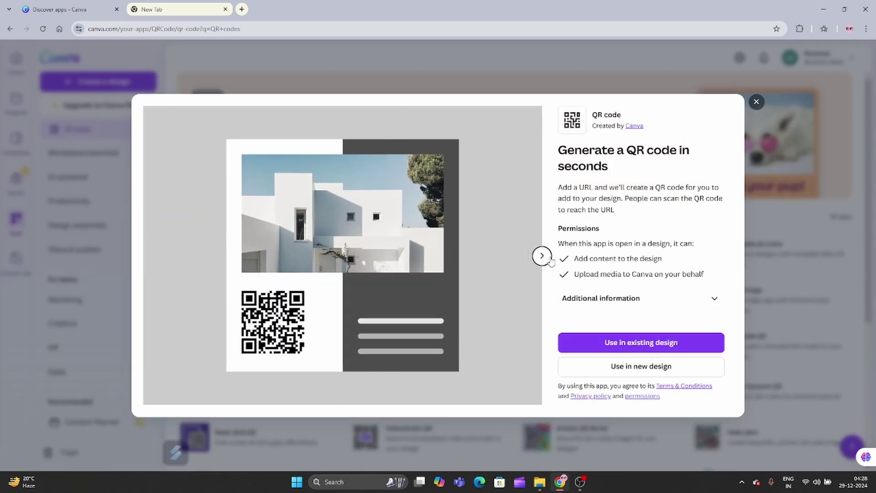
left_click(541, 255)
left_click(630, 342)
left_click(667, 203)
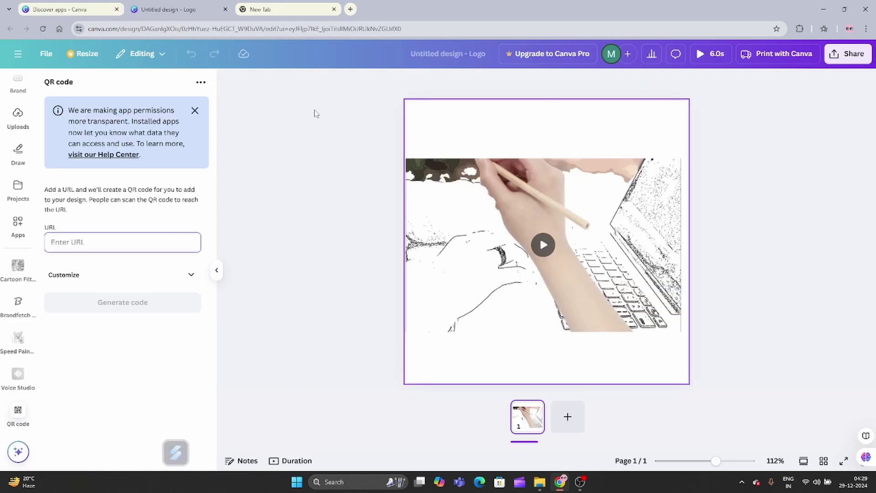
Generate a black-foreground QR code for the pasted YouTube channel link
type("https://www.youtube.com/@M.Jtech1916")
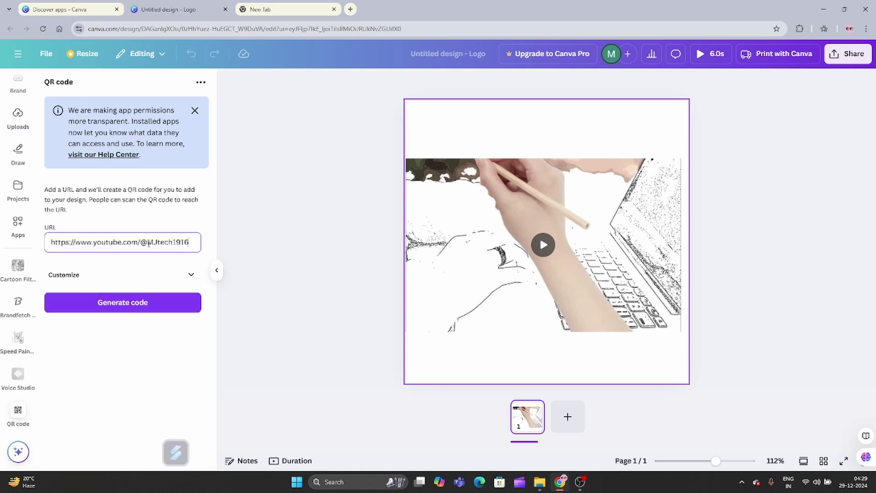
left_click(155, 281)
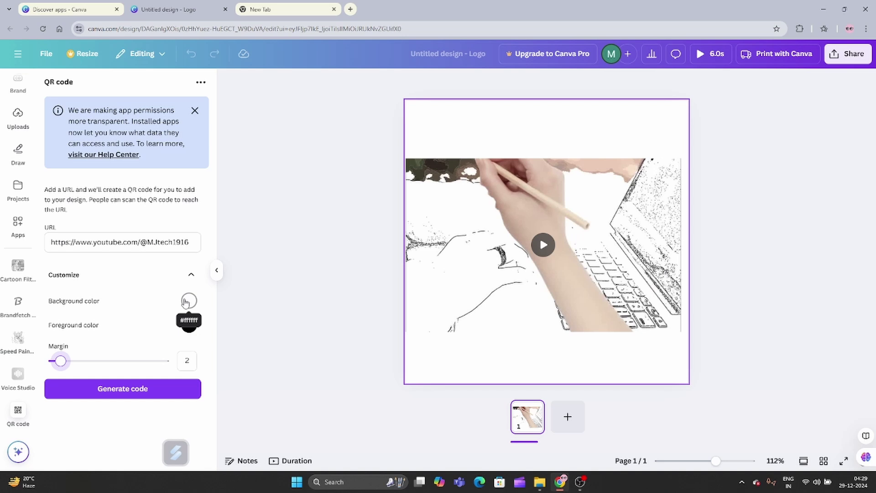
left_click(189, 325)
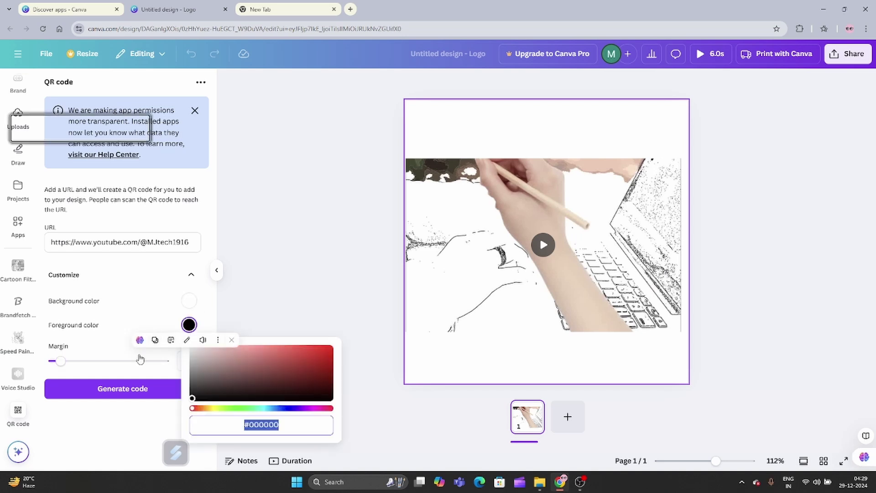
left_click(123, 387)
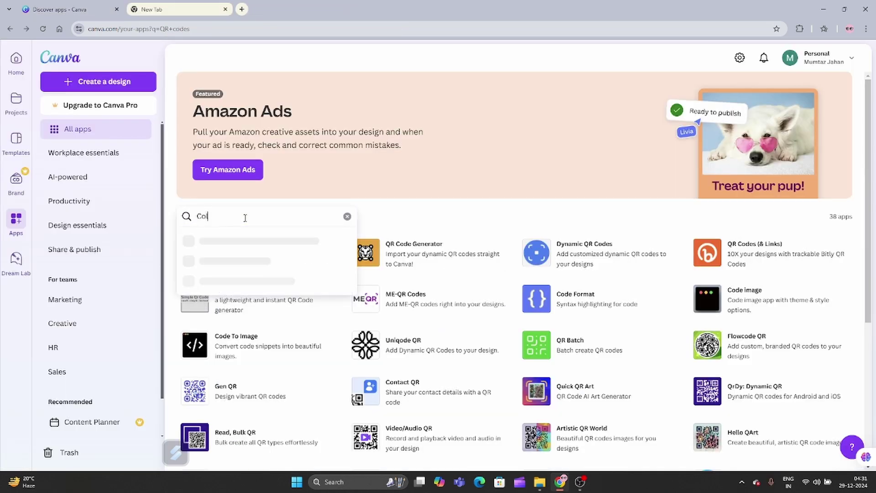
type("lorize")
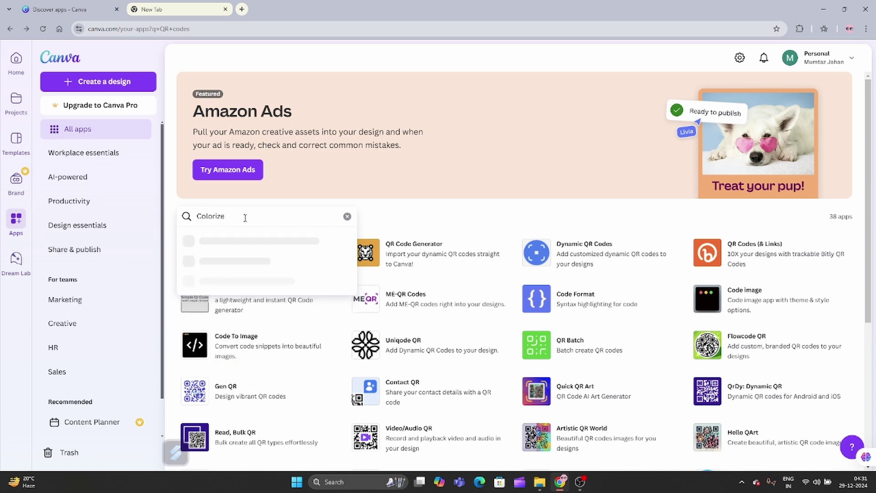
Search for Colorize and open it in the untitled logo design
key("Return")
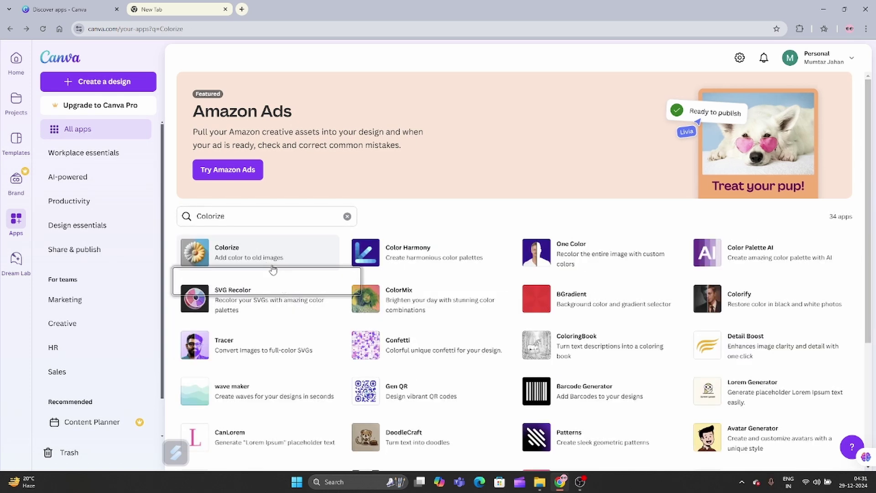
left_click(248, 262)
left_click(639, 342)
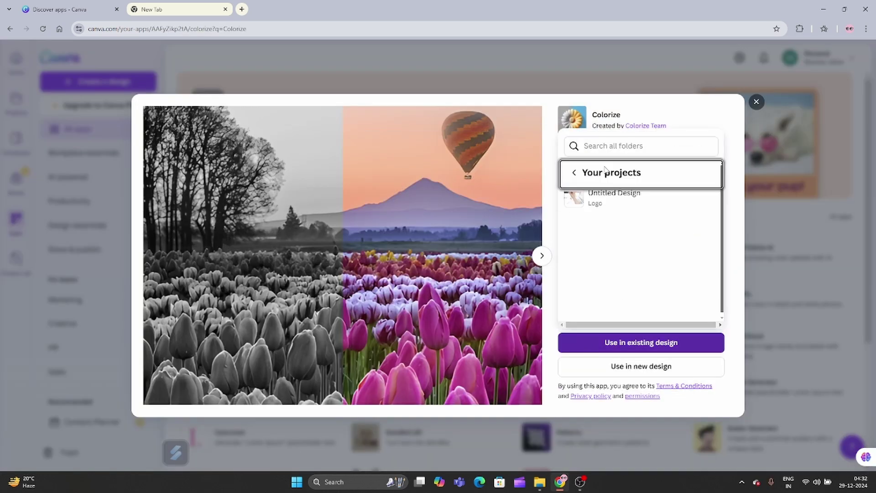
left_click(571, 174)
left_click(650, 306)
Colorize the uploaded hyd.jpg street photo, enlarge it, and set it as background
left_click(145, 142)
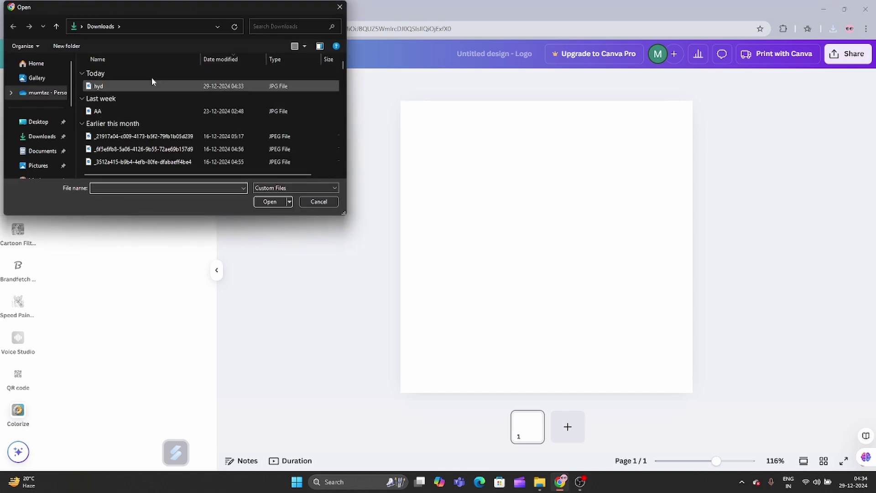
left_click(270, 202)
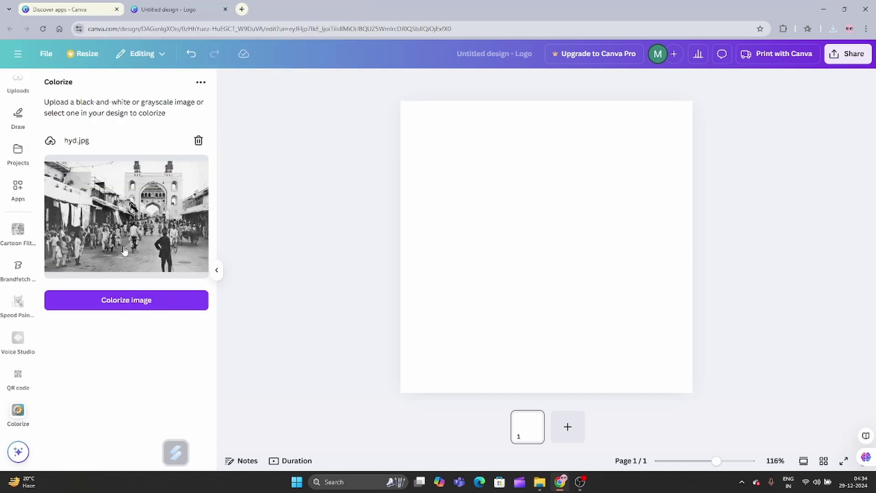
left_click(143, 302)
left_click_drag(632, 304, 686, 362)
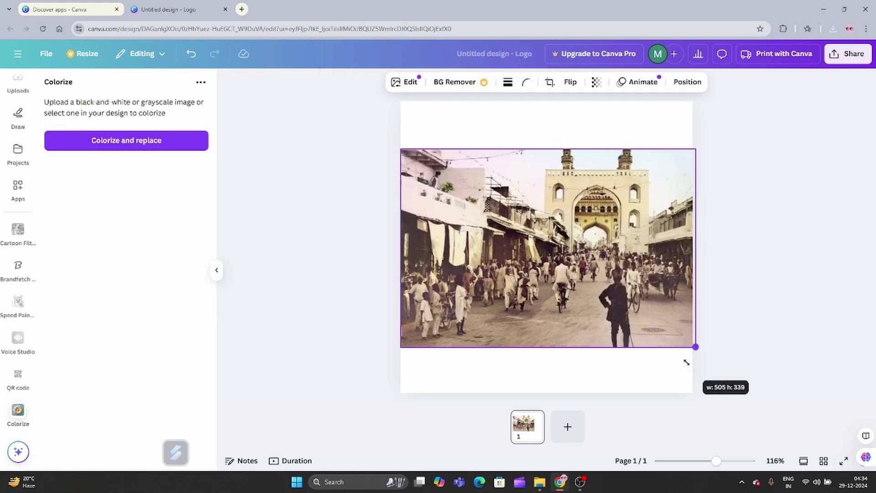
right_click(631, 269)
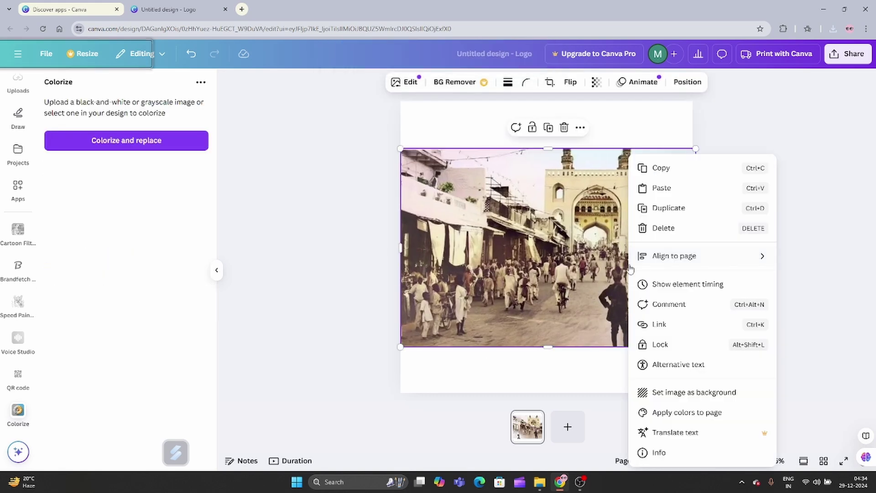
left_click(646, 393)
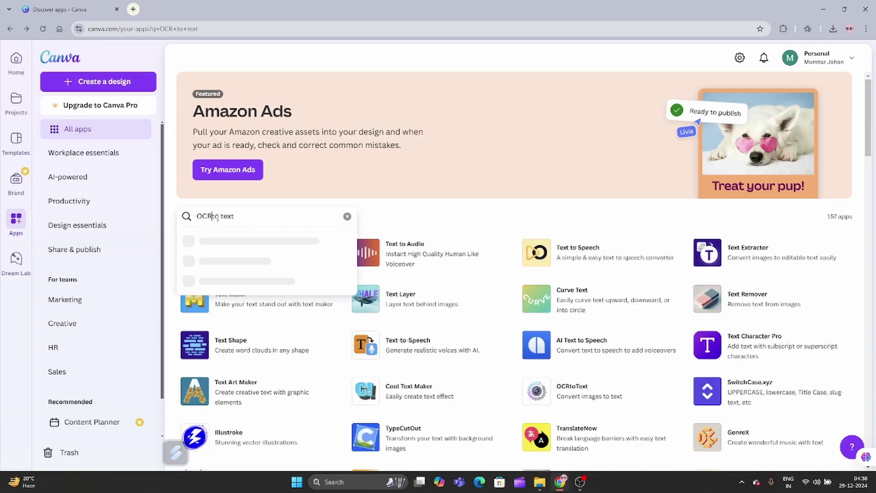
scroll(277, 305, "down", 3)
scroll(274, 274, "down", 1)
Run OCRtoText on the logo design with images.jpg to extract its text
left_click(274, 239)
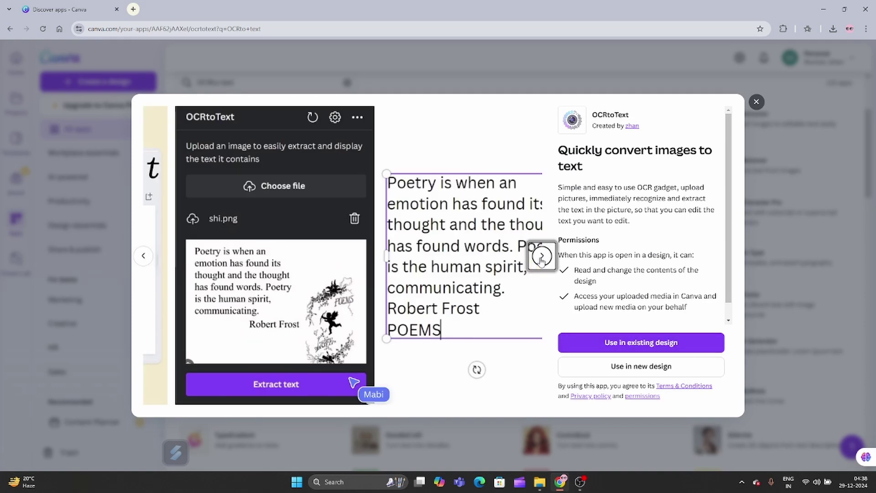
left_click(641, 342)
left_click(643, 197)
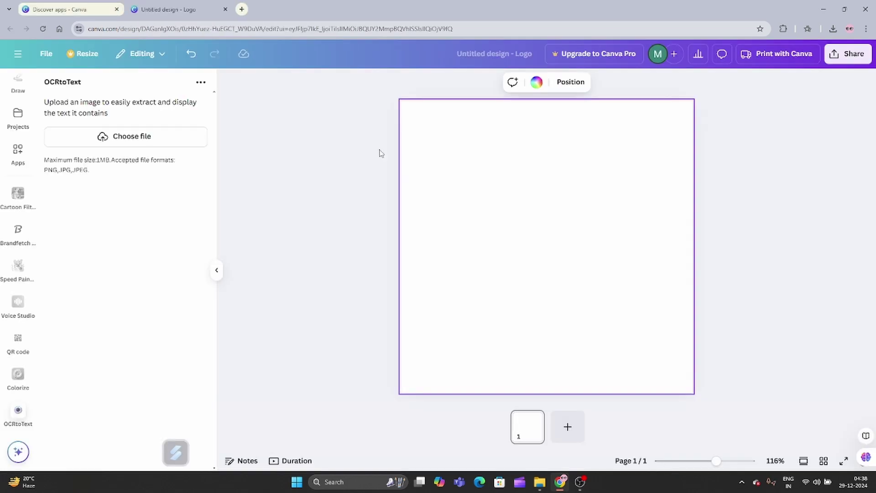
left_click(135, 140)
left_click(119, 87)
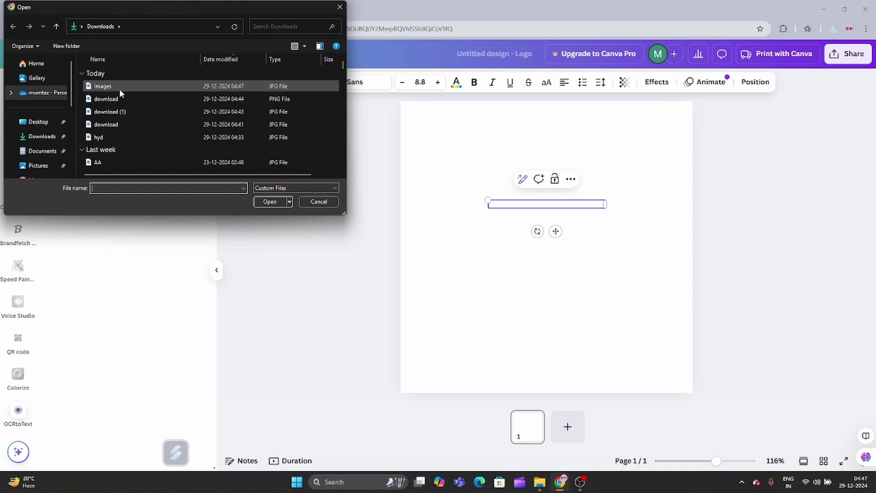
left_click(270, 201)
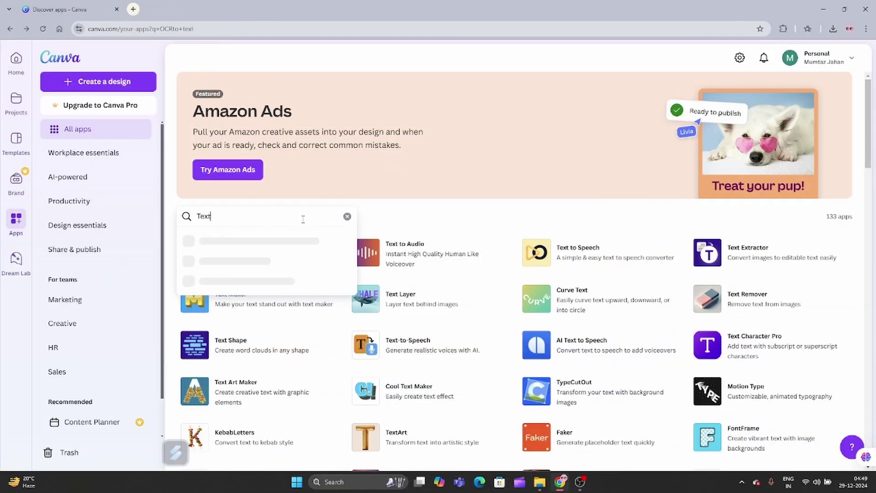
type("ar")
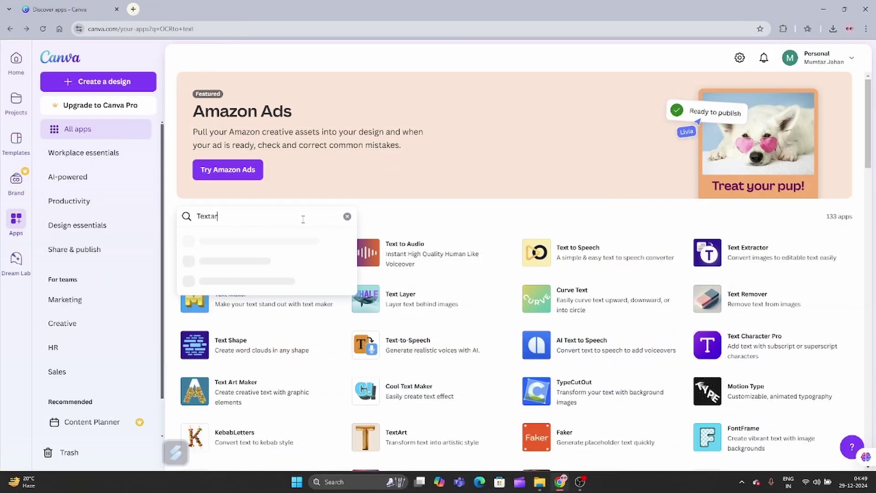
type("t")
Open TextArt in the Project Management design and generate 'Hi Folks' text art
left_click(288, 265)
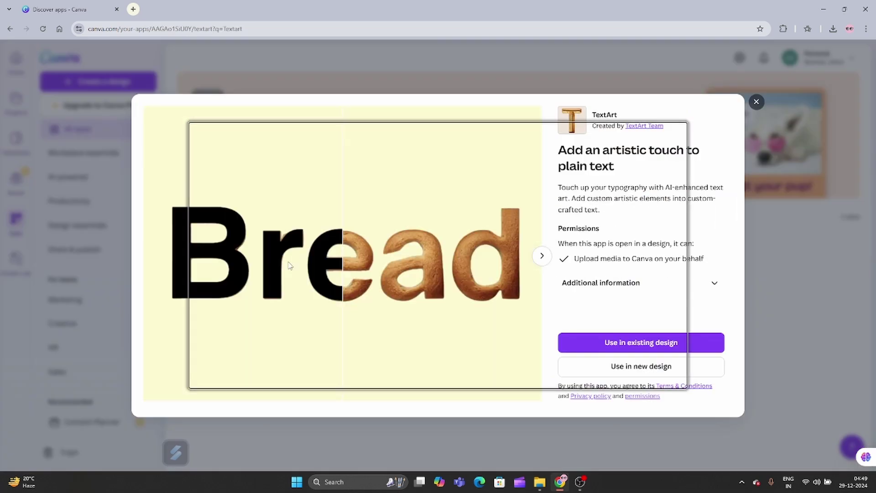
left_click(542, 256)
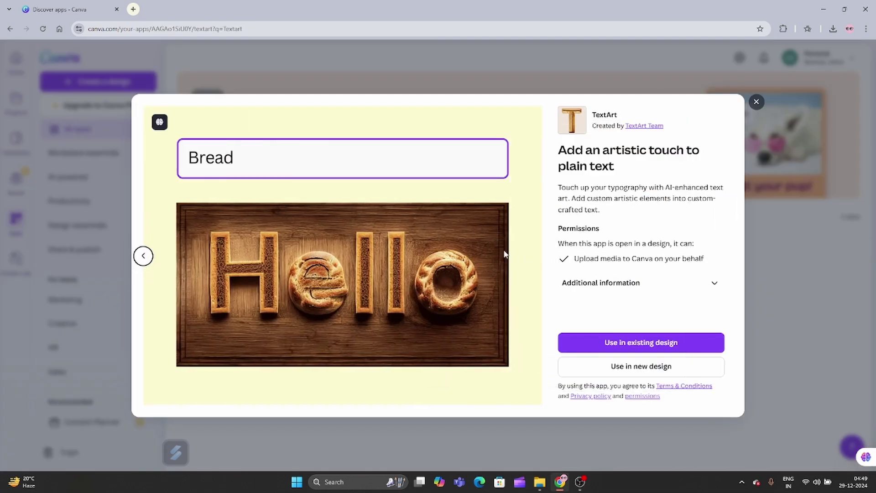
left_click(650, 347)
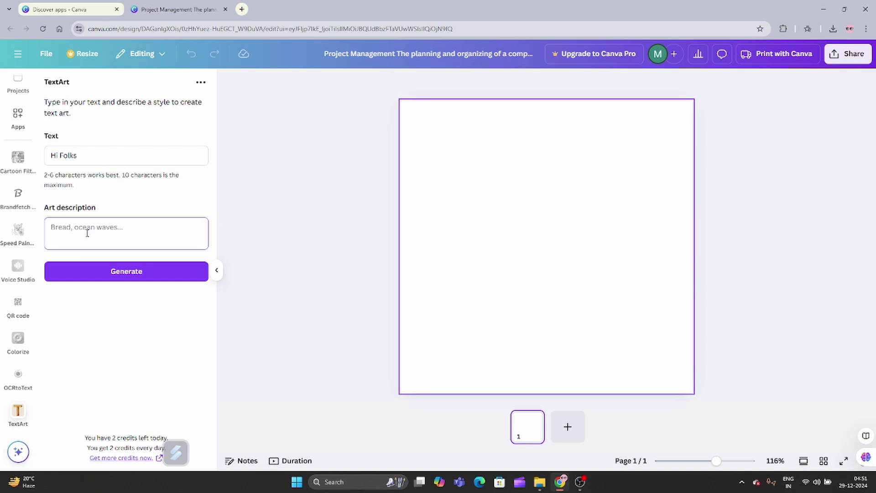
left_click(173, 277)
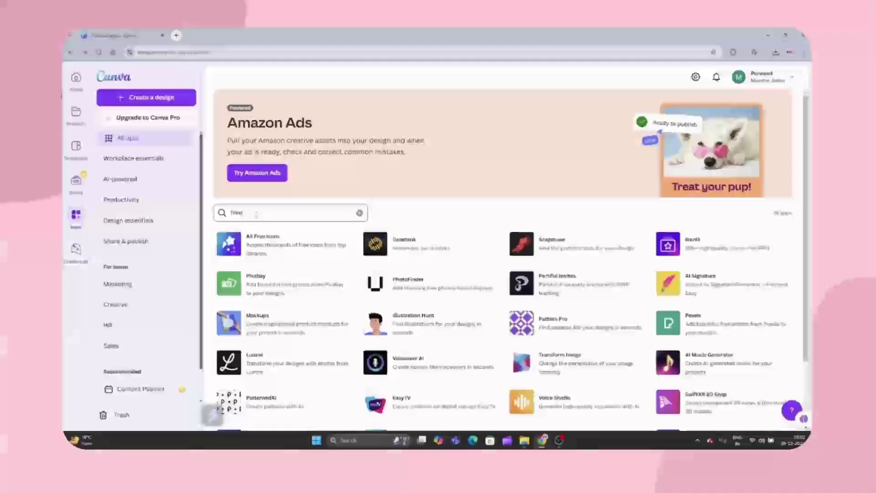
Search the Apps directory for All Free Icons using the search suggestion
left_click(271, 233)
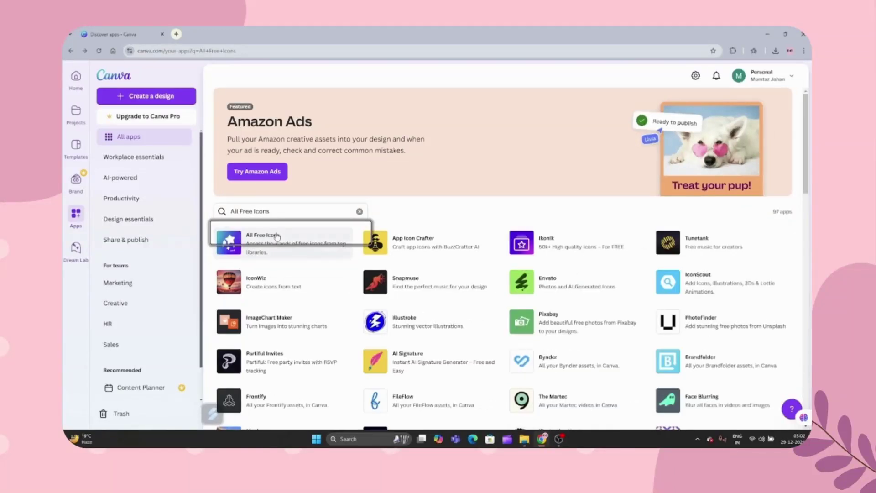
scroll(368, 251, "down", 2)
scroll(368, 251, "down", 1)
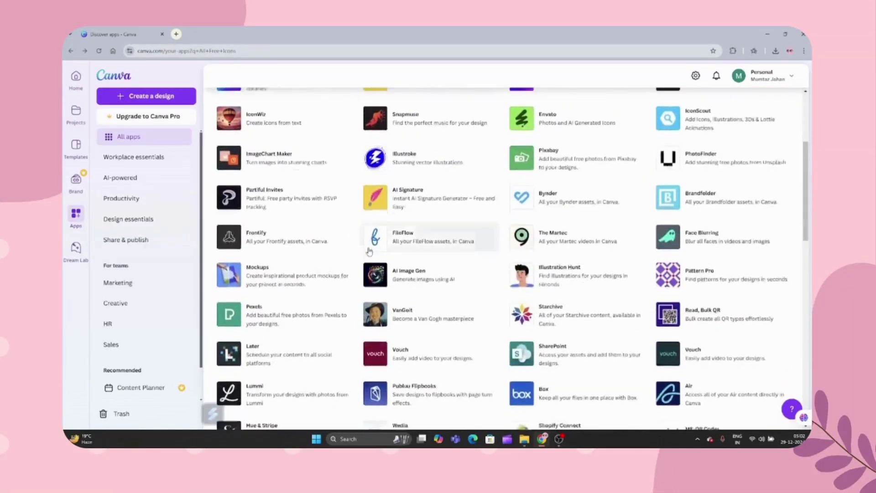
scroll(368, 252, "down", 2)
scroll(368, 252, "down", 3)
scroll(368, 252, "down", 3)
scroll(368, 252, "down", 3)
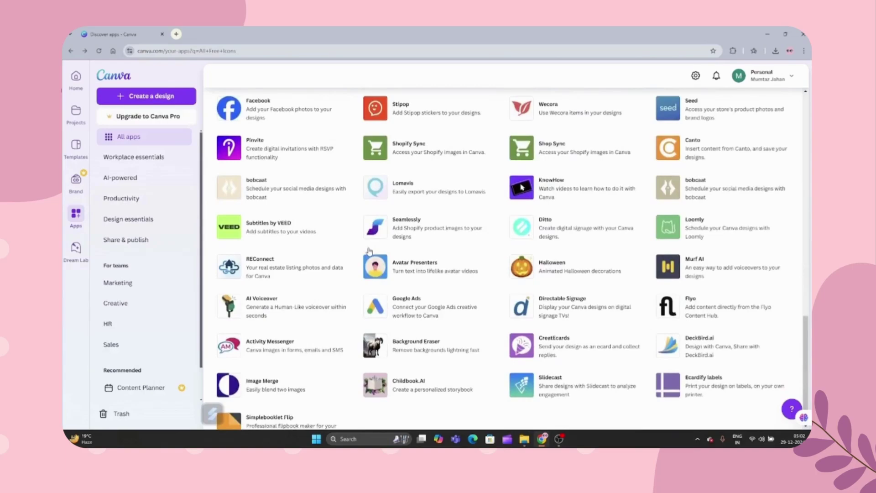